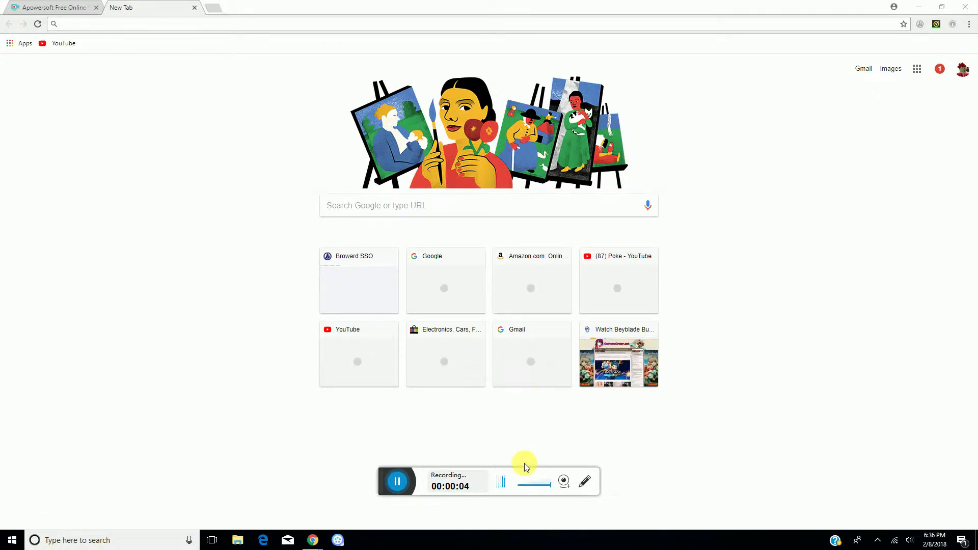
Go to discord.com in the Chrome address bar
click(102, 23)
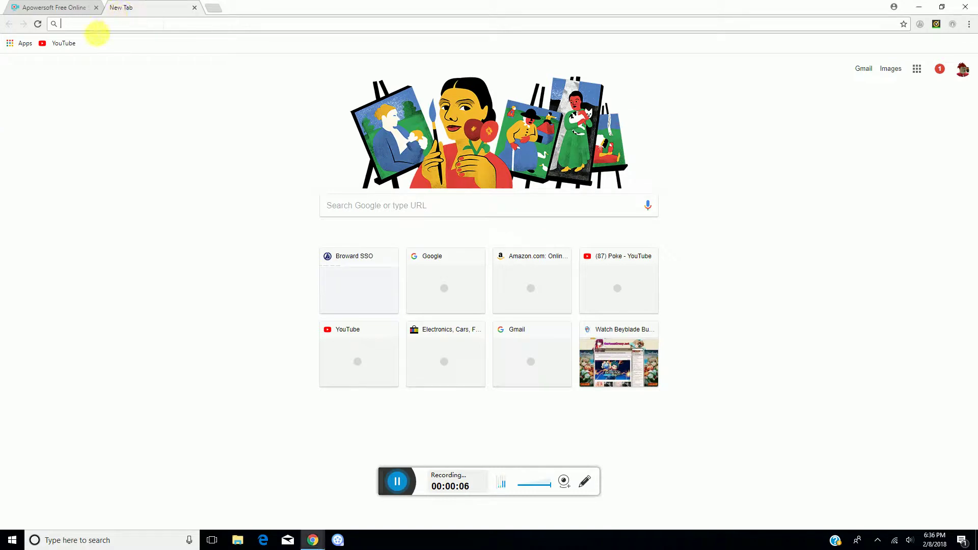
text(discor)
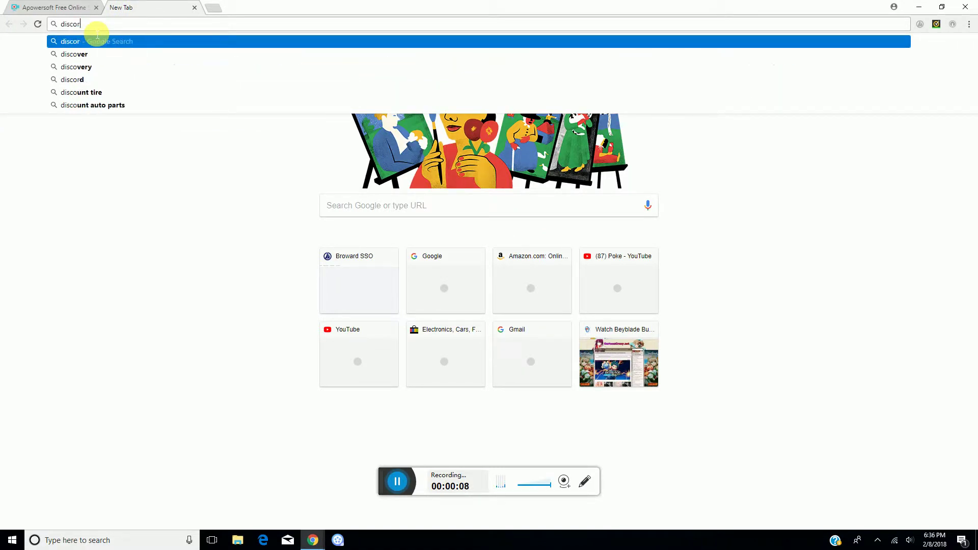
text(d.com)
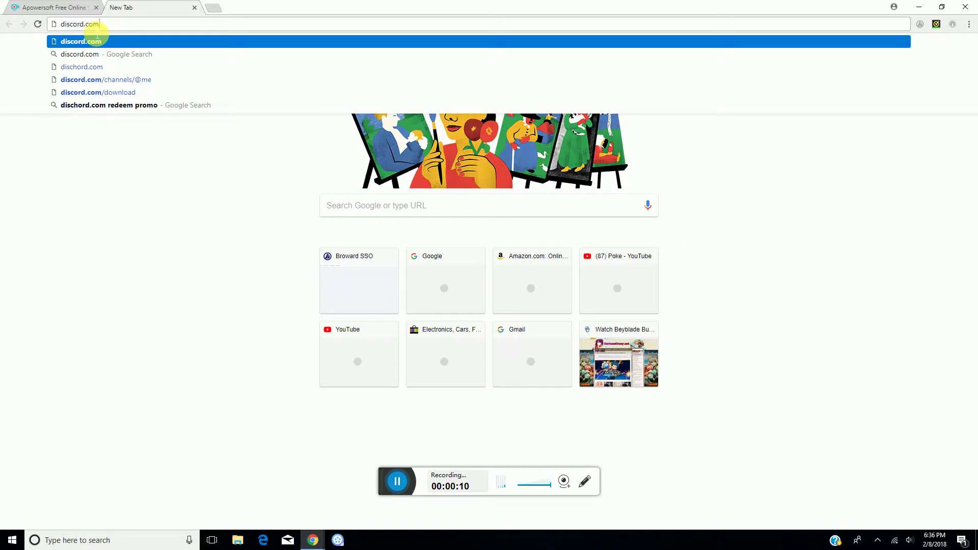
key(Return)
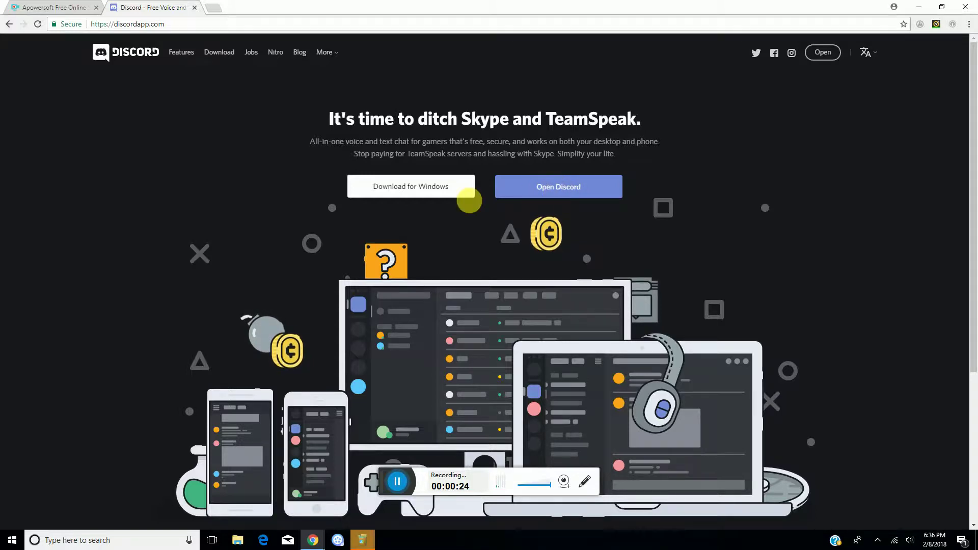
Launch the Discord web app with the landing page's Open Discord button
click(567, 190)
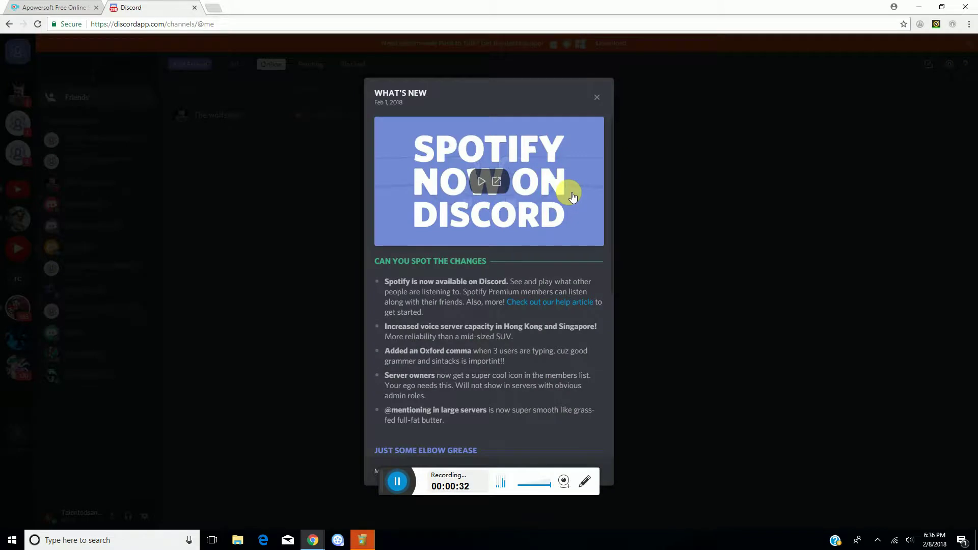
Ignore the first Apowersoft Setup file error, then abort the installation at the second
mouse_move(362, 539)
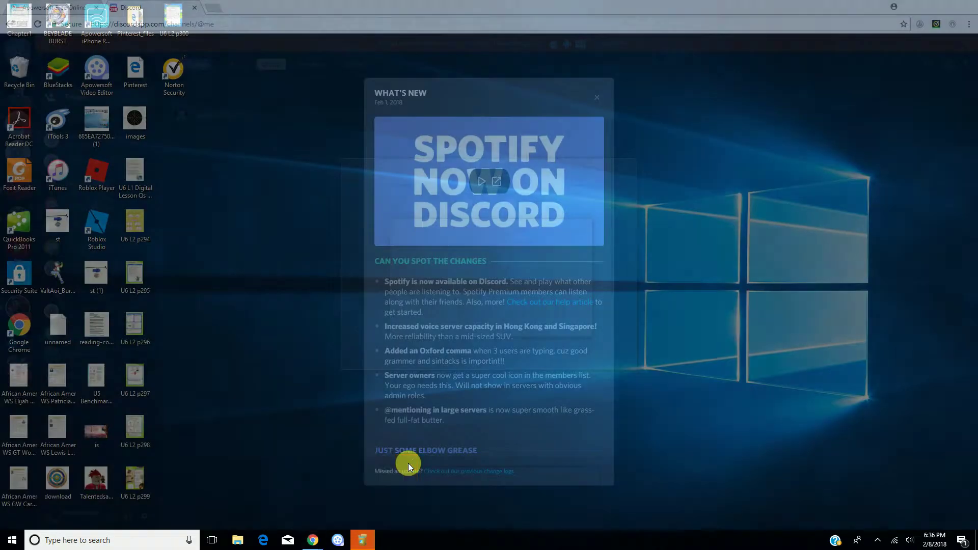
click(407, 465)
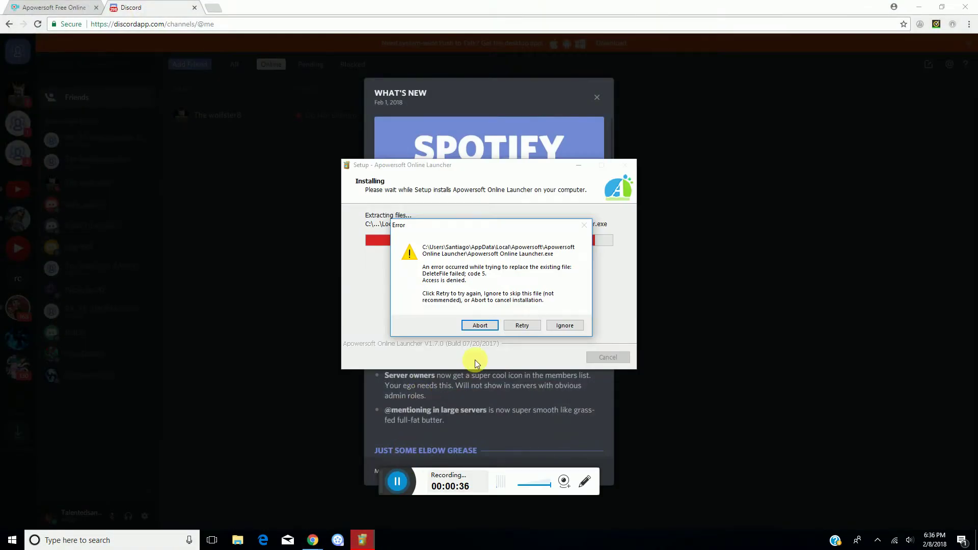
click(565, 324)
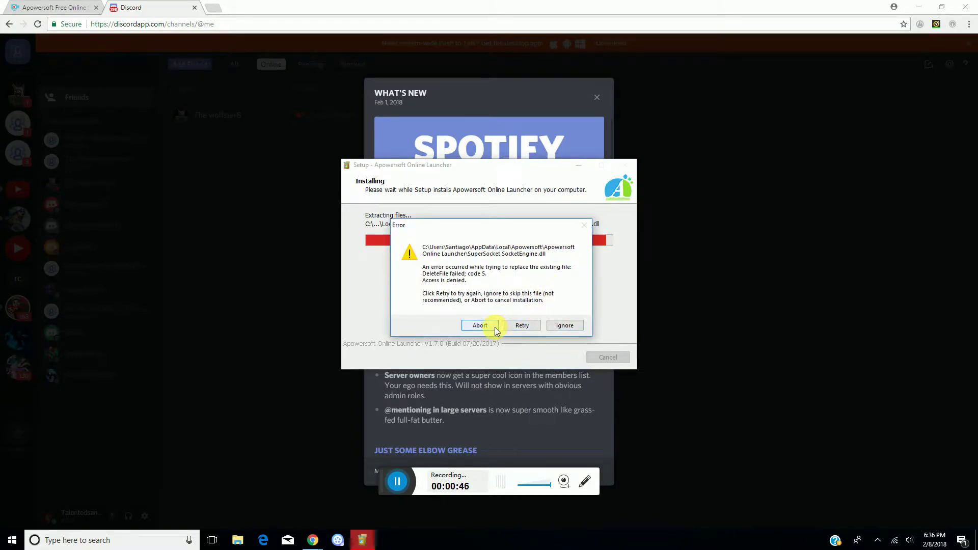
click(480, 326)
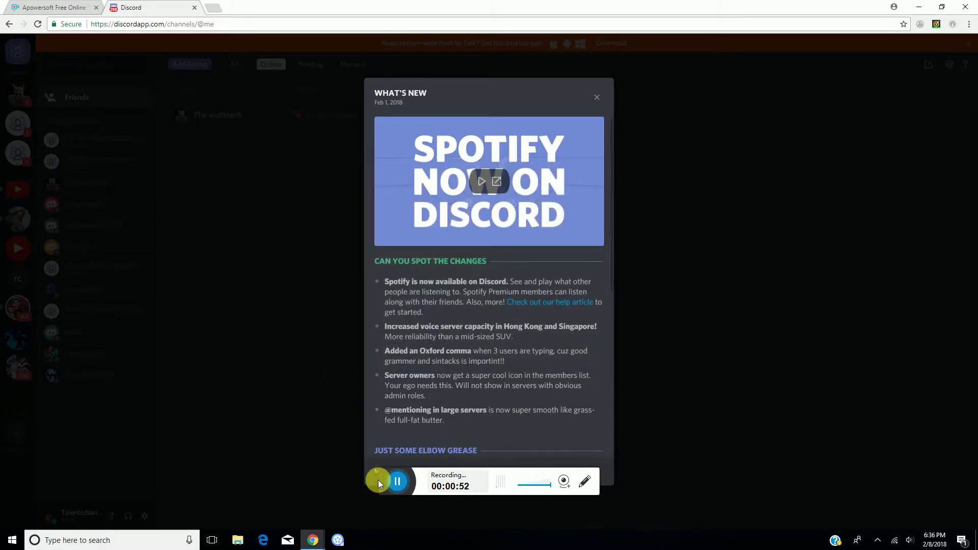
Dismiss the Spotify What's New dialog and switch to the Pros server's #general channel
drag(379, 483, 394, 549)
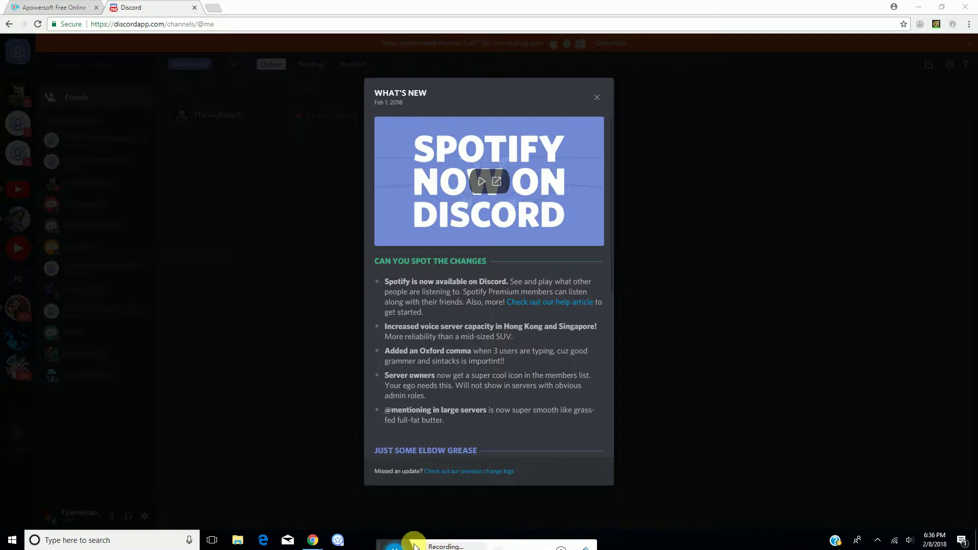
mouse_move(386, 545)
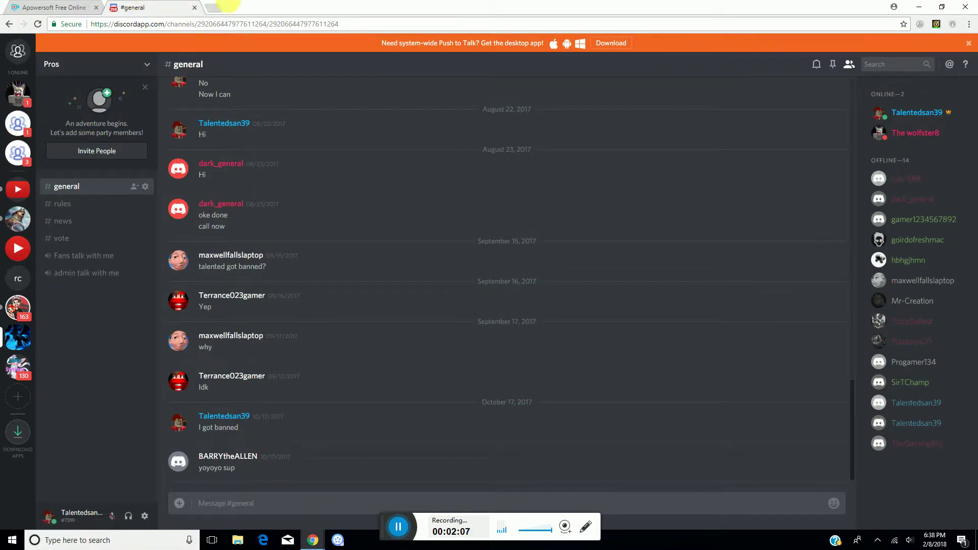
Search Google for 'obs' in a new Chrome tab
click(211, 5)
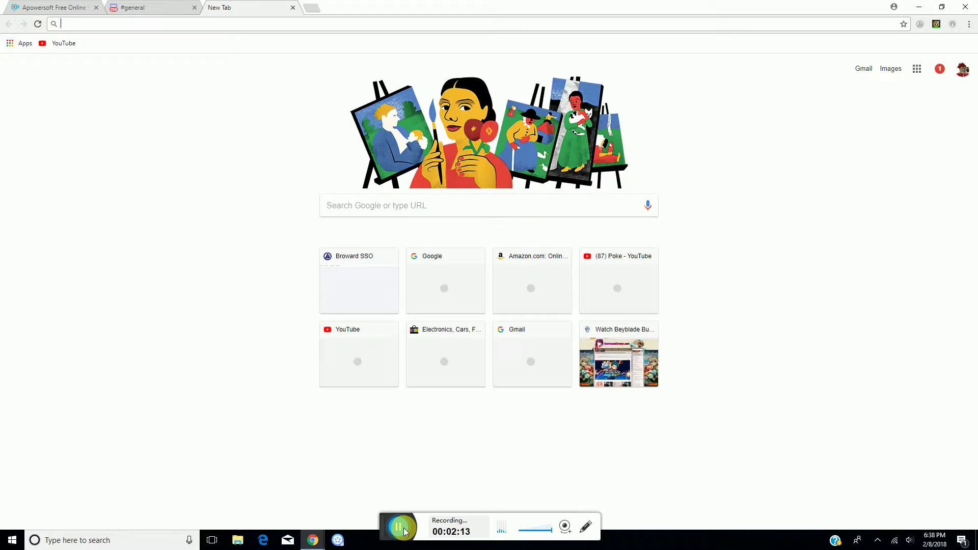
drag(385, 529, 362, 542)
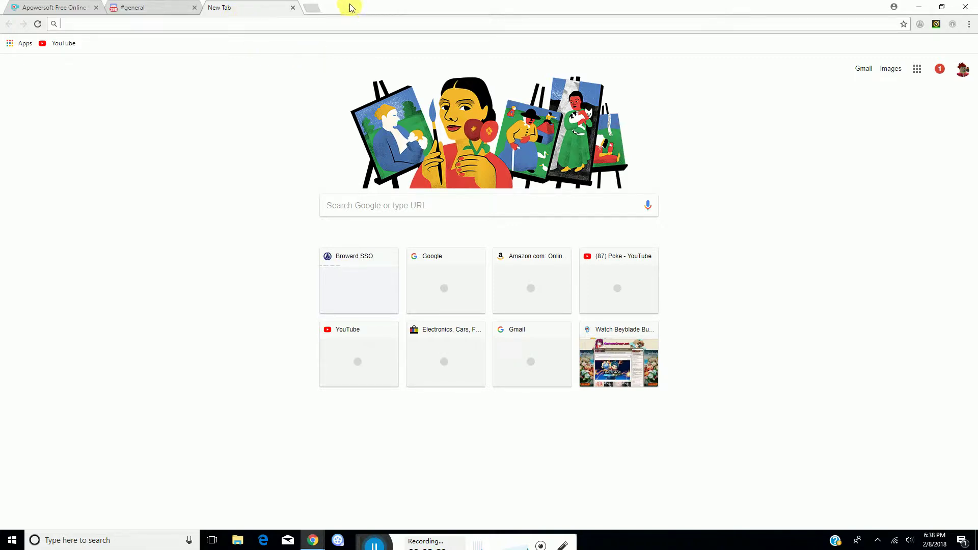
text(obs)
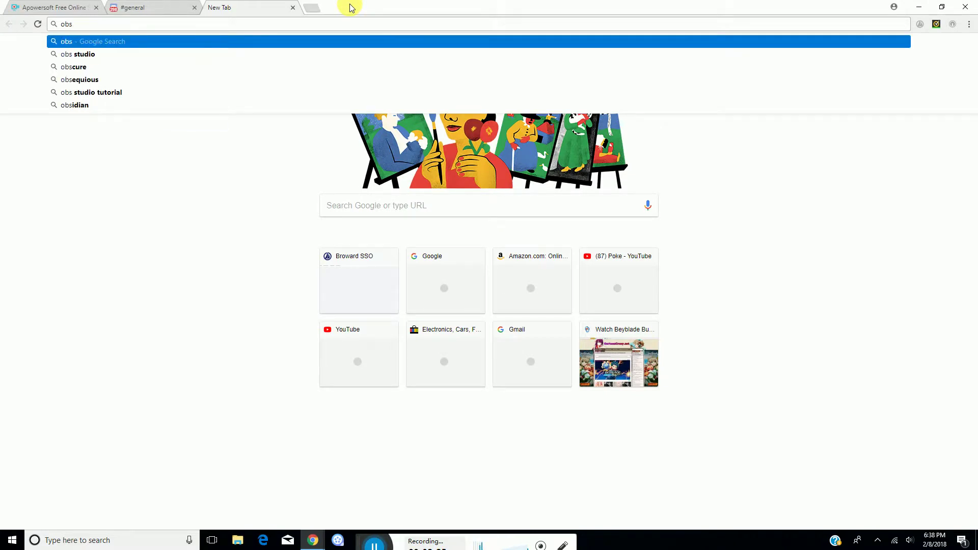
key(Return)
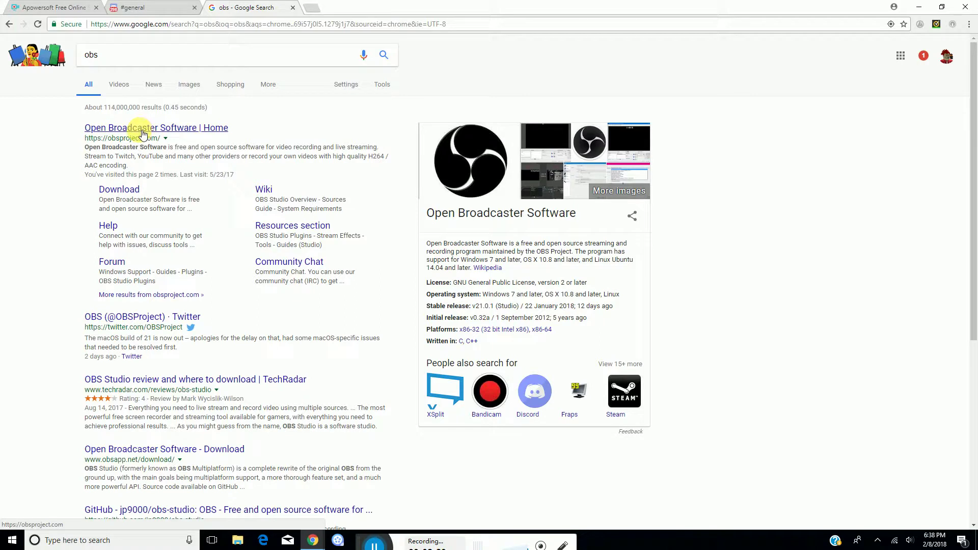
Open the 'Open Broadcaster Software | Home' result at obsproject.com
click(121, 129)
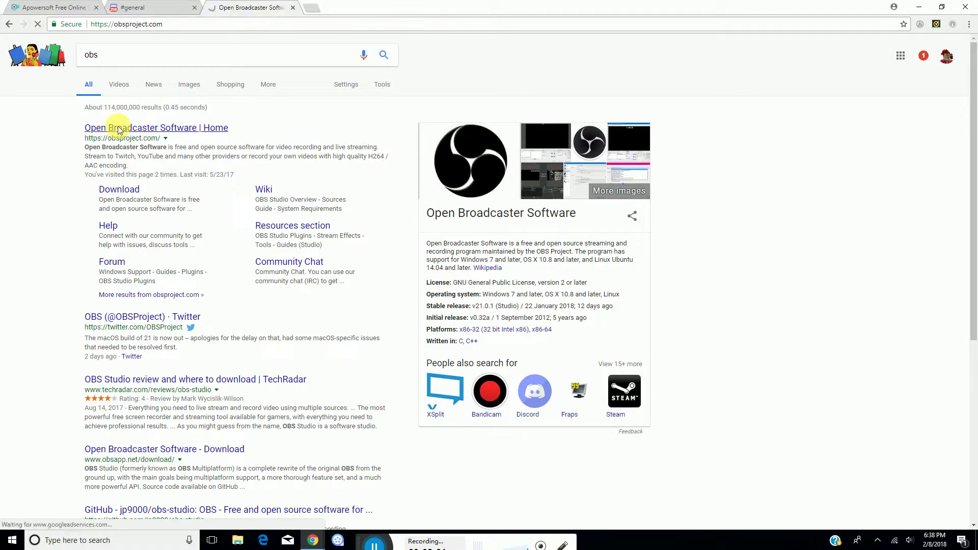
scroll(404, 185, down, 5)
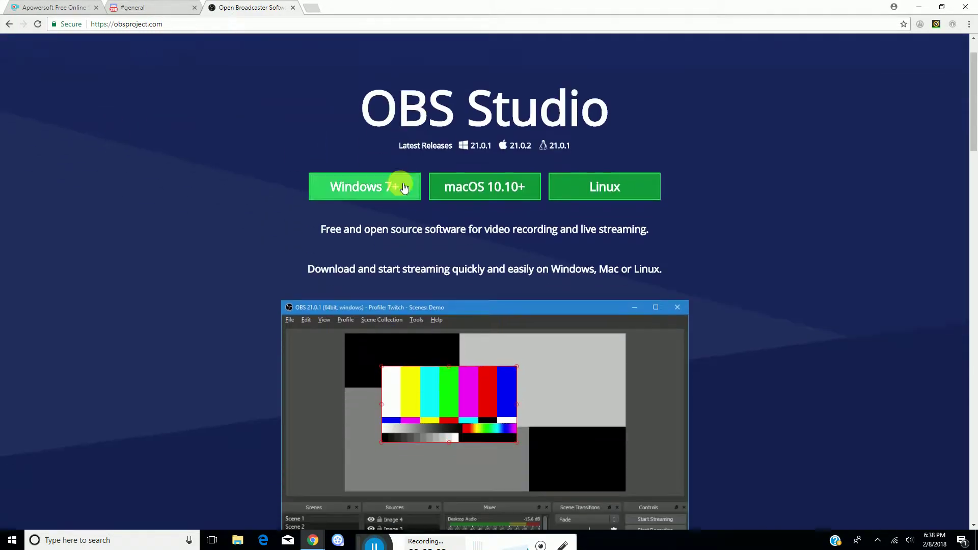
scroll(402, 207, up, 1)
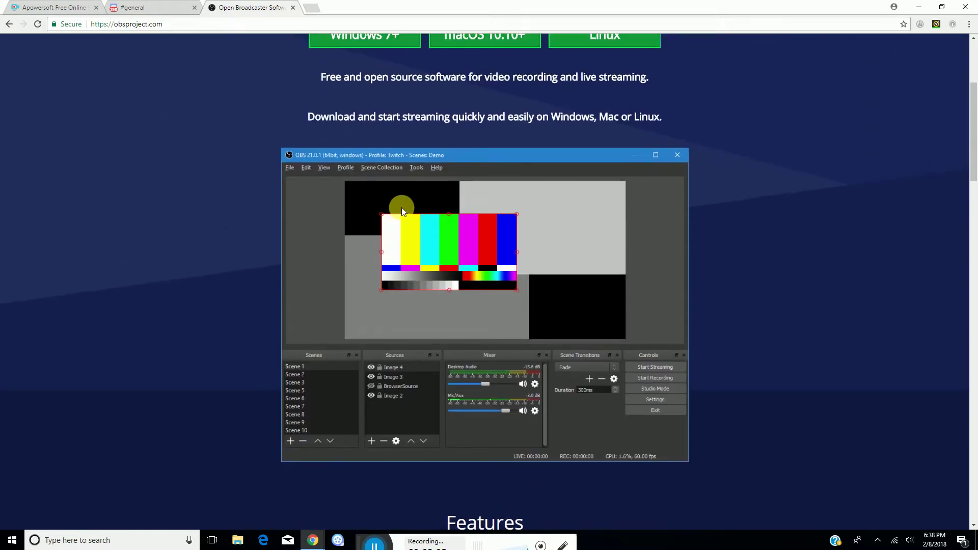
scroll(357, 219, down, 10)
scroll(371, 220, up, 1)
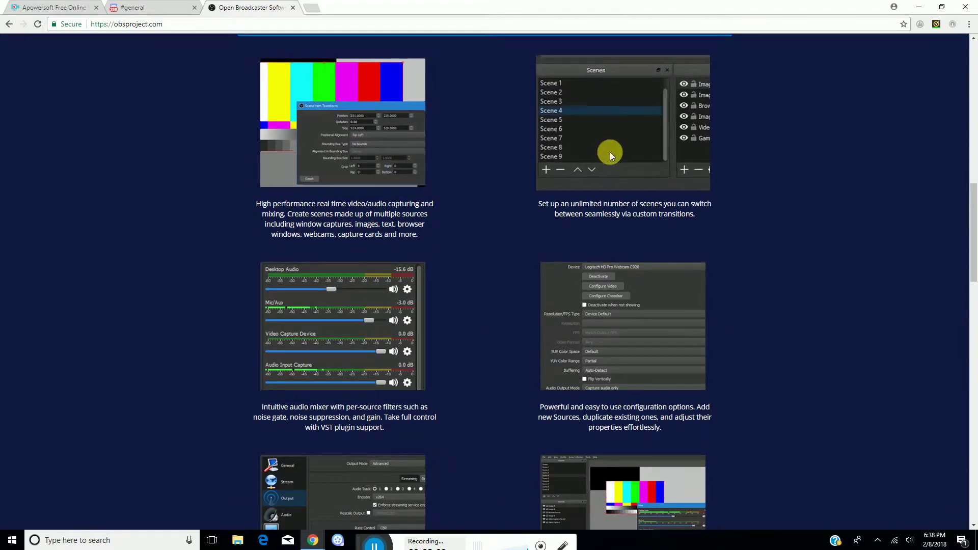
scroll(385, 292, up, 13)
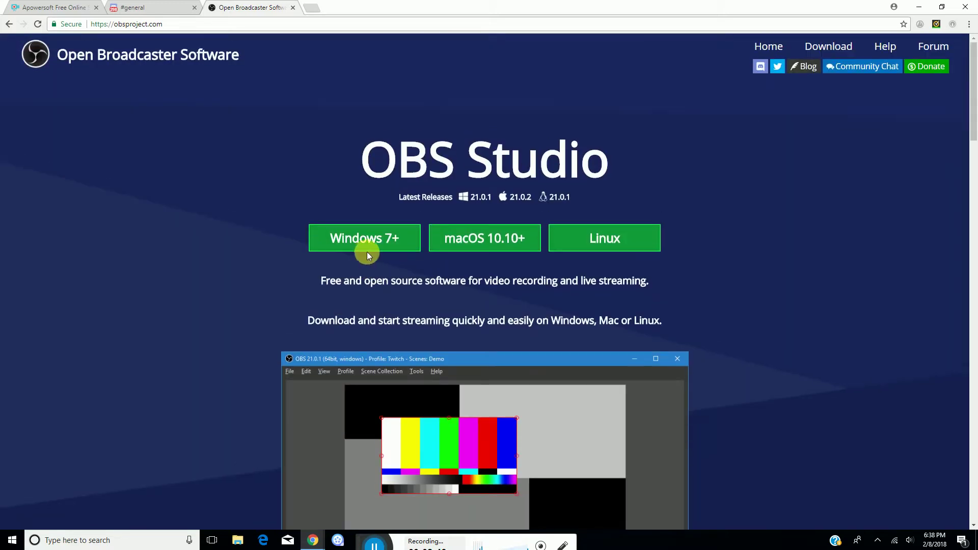
Scroll through the OBS Studio feature list and back to the download options at the top
right_click(323, 325)
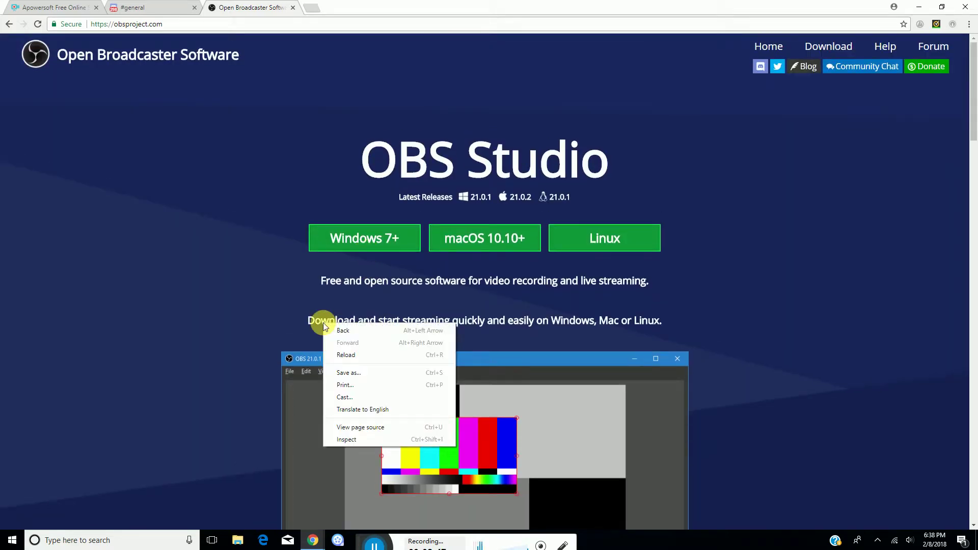
click(533, 188)
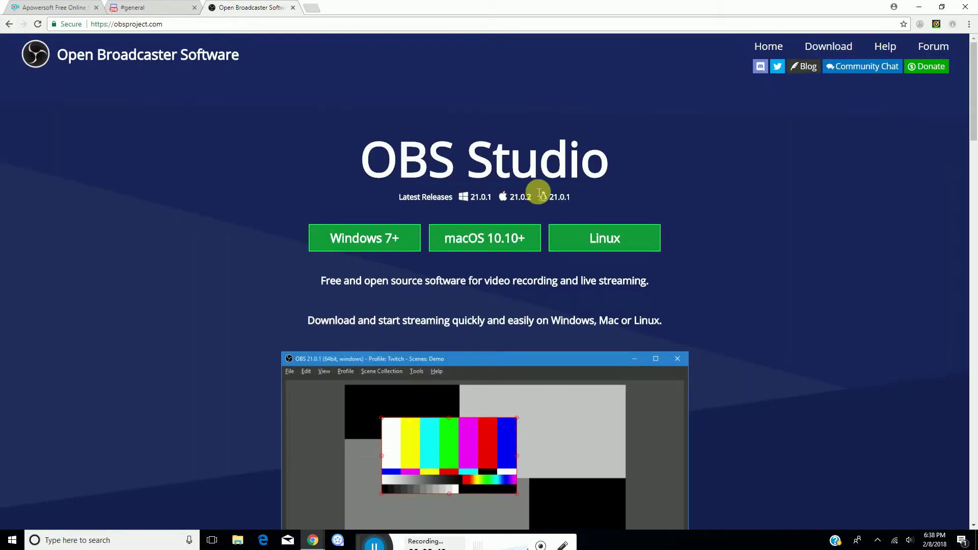
scroll(467, 306, down, 2)
scroll(466, 307, down, 3)
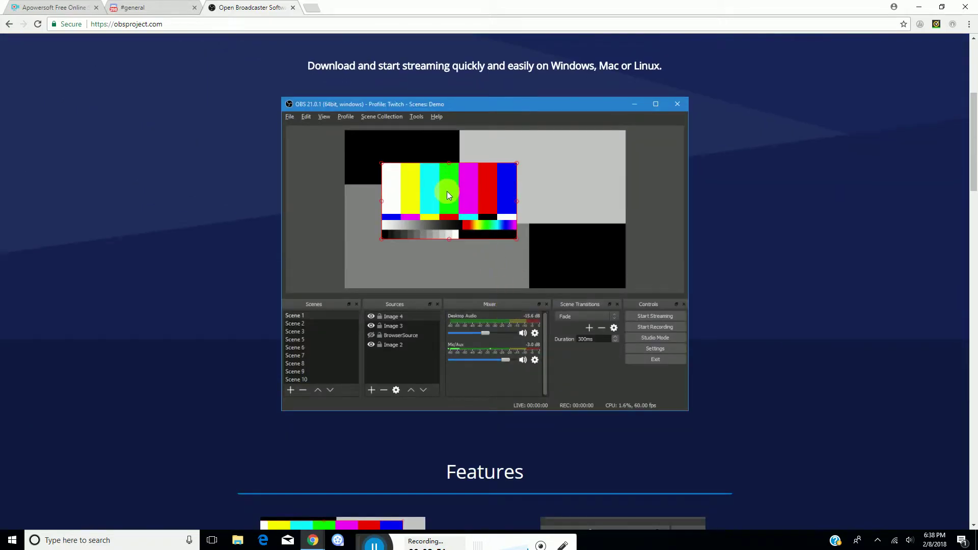
scroll(465, 268, down, 6)
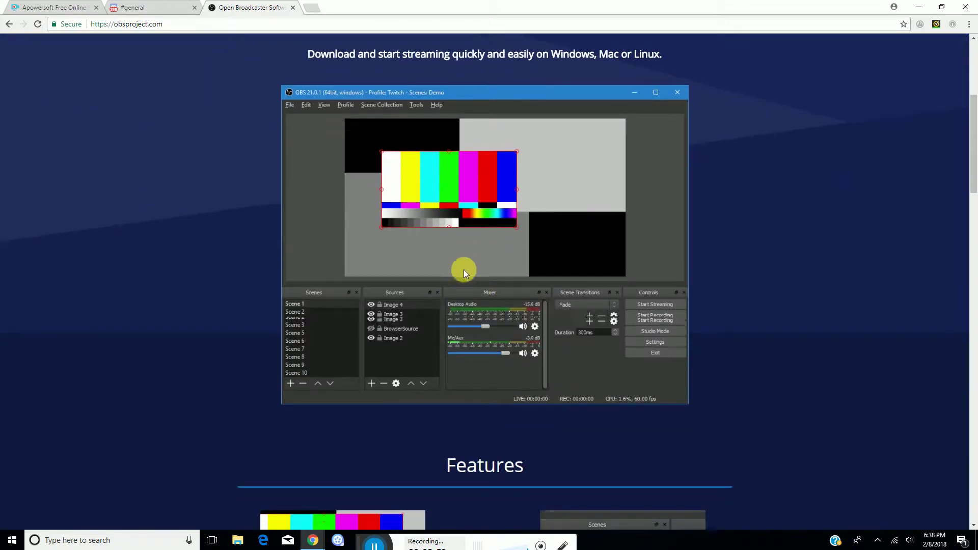
scroll(436, 318, down, 8)
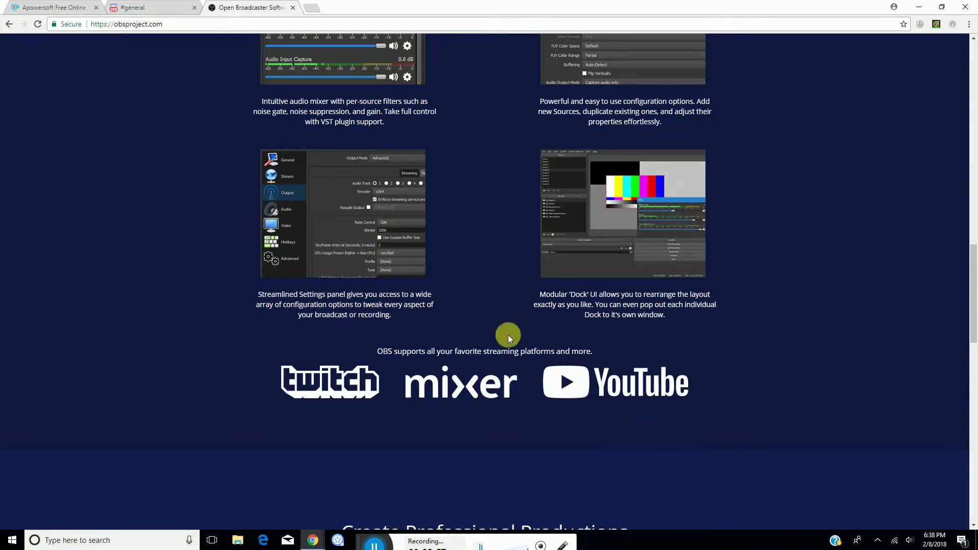
scroll(378, 440, down, 6)
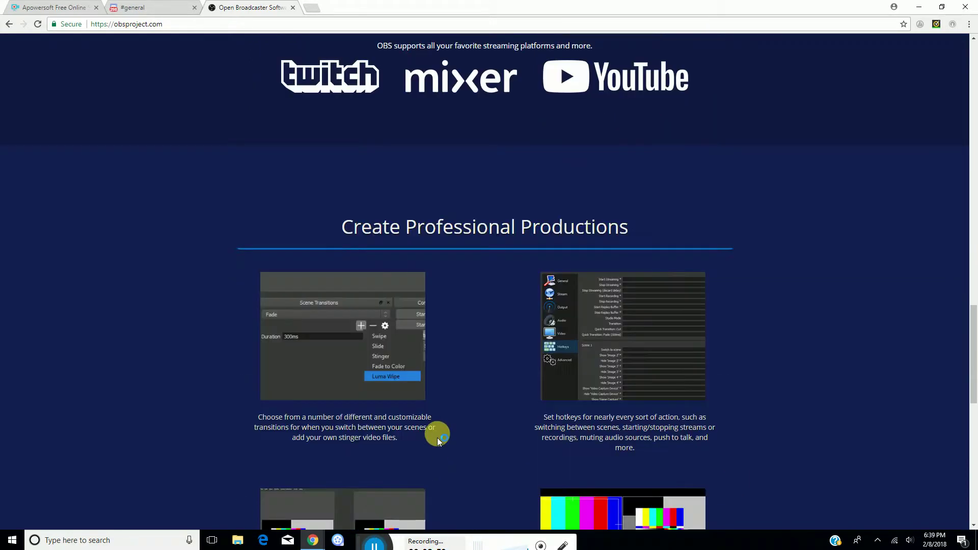
scroll(438, 439, down, 6)
scroll(436, 429, up, 4)
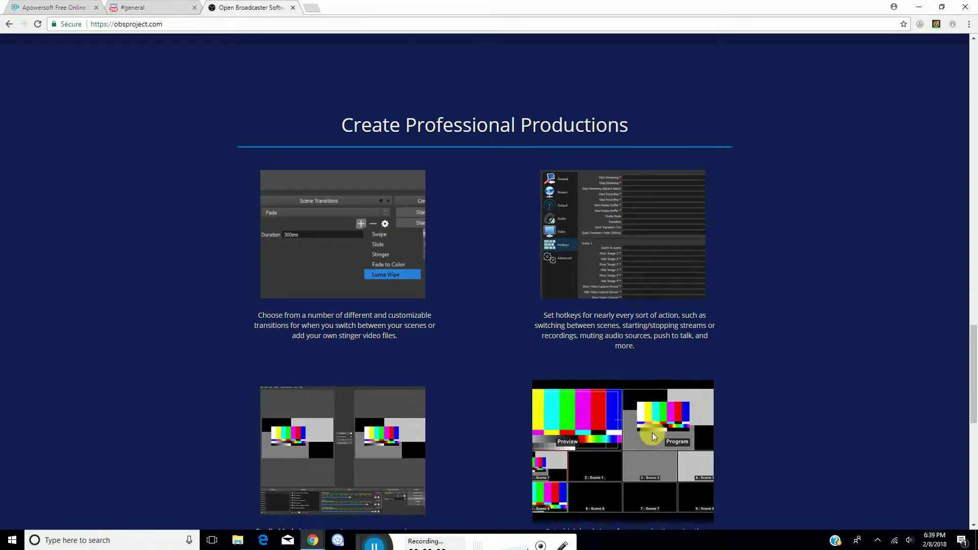
scroll(646, 417, down, 10)
scroll(643, 414, up, 7)
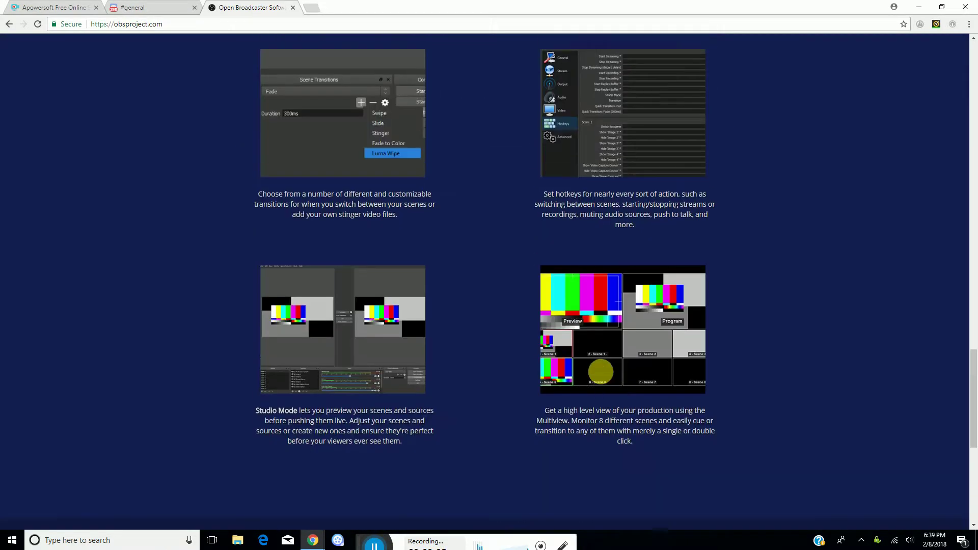
scroll(601, 372, up, 10)
scroll(382, 250, down, 1)
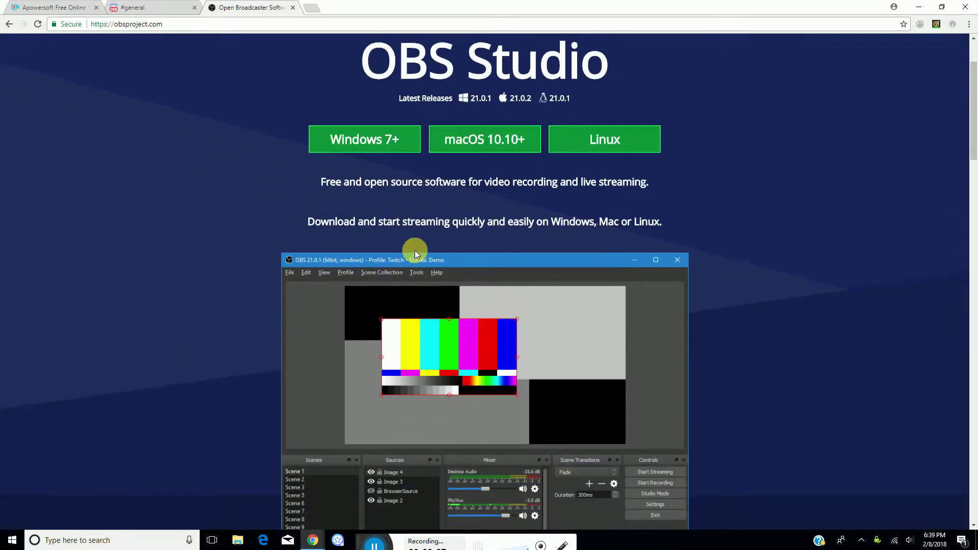
scroll(415, 250, up, 2)
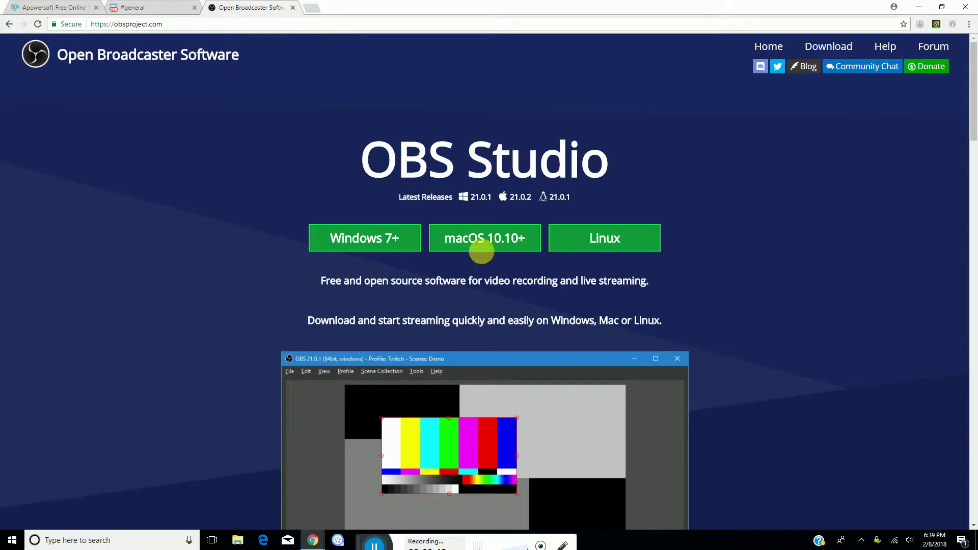
Search Windows for 'obs' and launch OBS Studio (64bit) from Best match
click(102, 544)
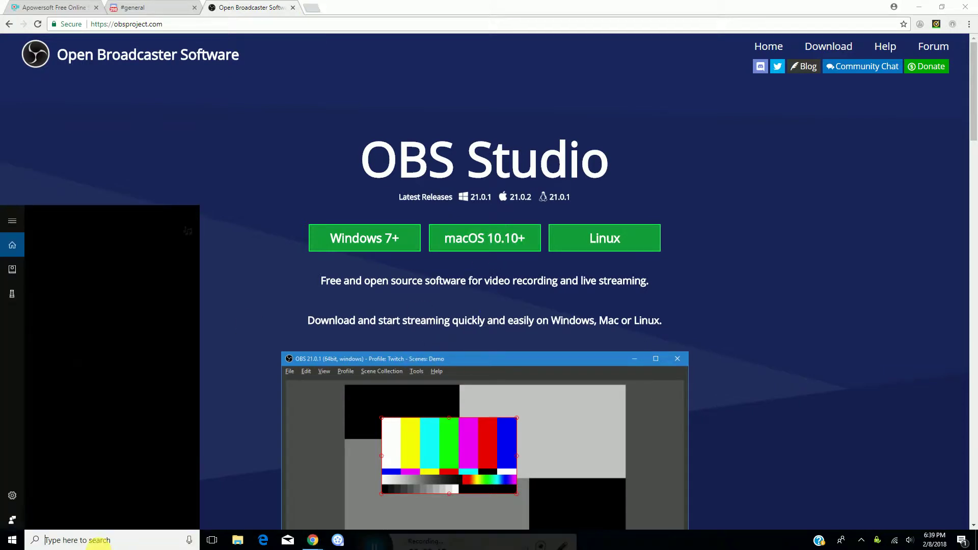
text(obs)
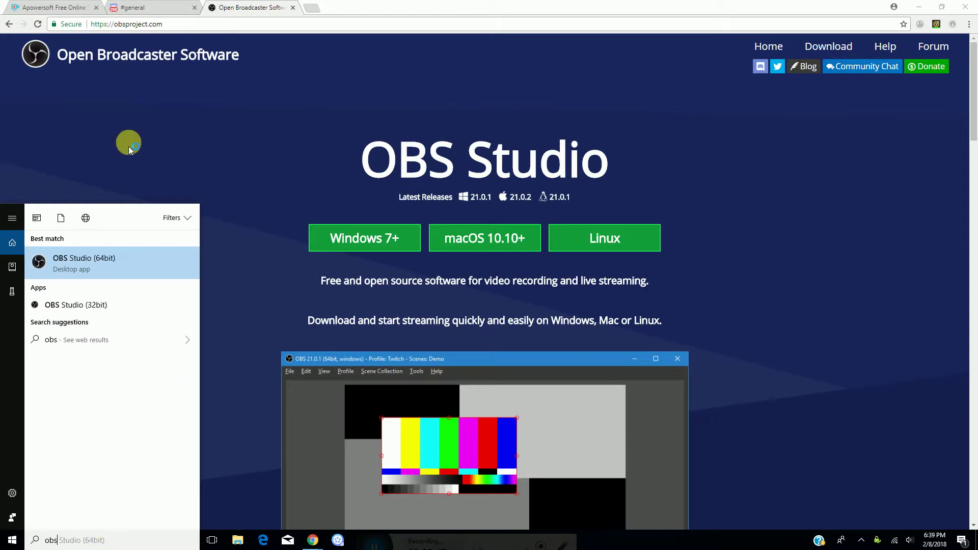
click(80, 271)
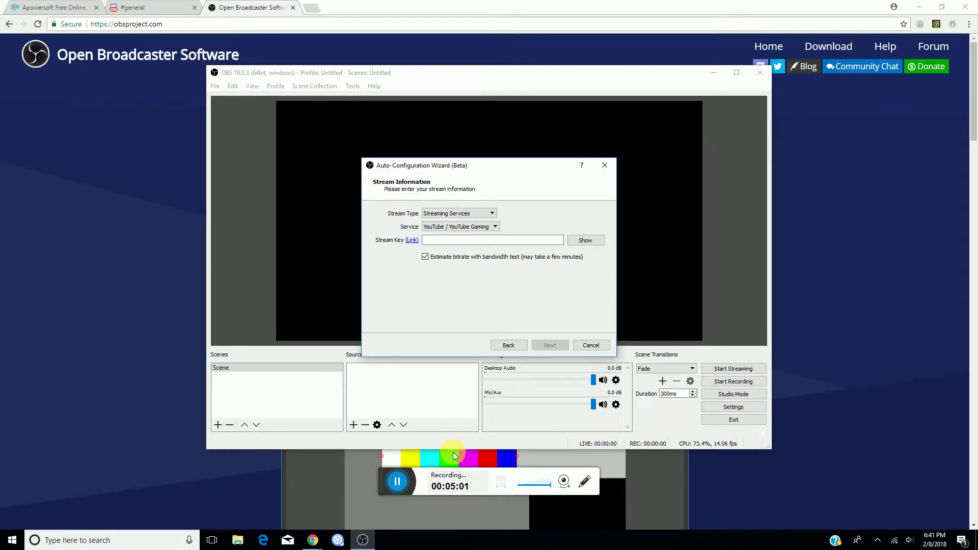
Pause or resume the screen recorder
click(397, 479)
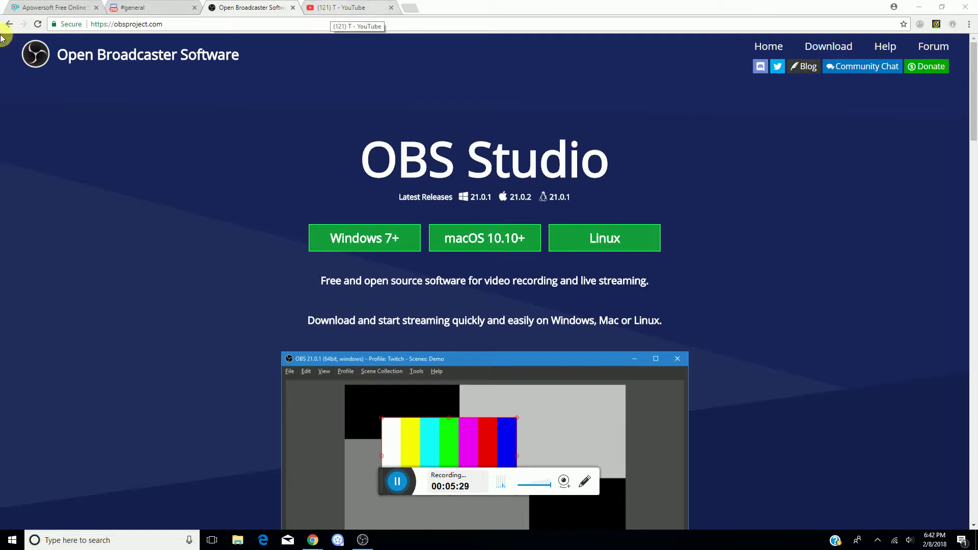
Pause and later resume the screen recorder during the YouTube Live Dashboard visit
click(398, 482)
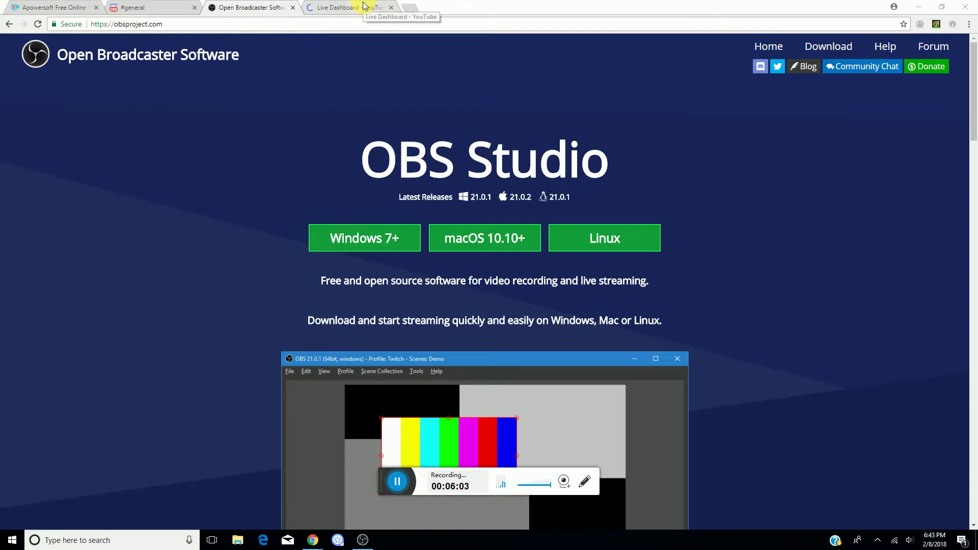
click(398, 484)
Apply OBS's recommended settings: 1500 bitrate, x264, 1920x1080 scaled to 853x480, 30 FPS
click(363, 539)
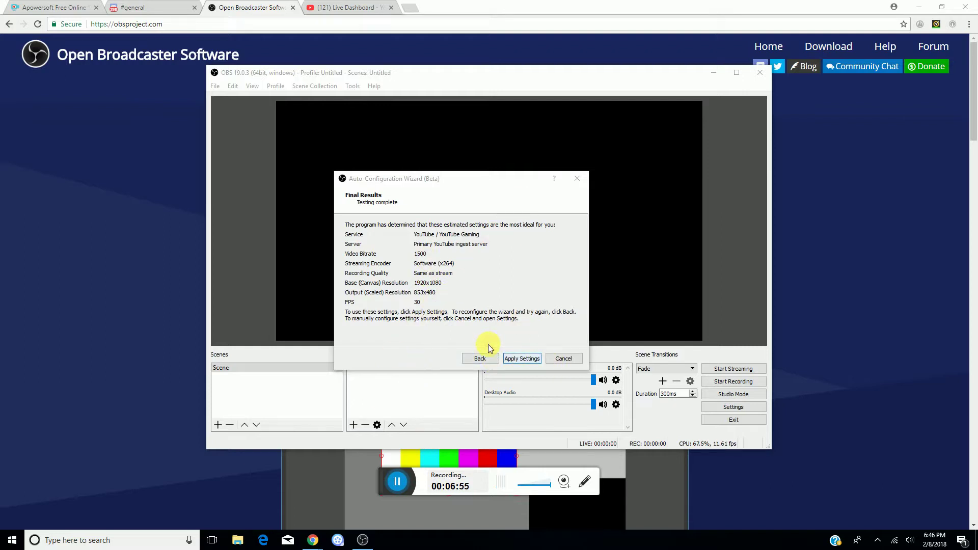
click(520, 358)
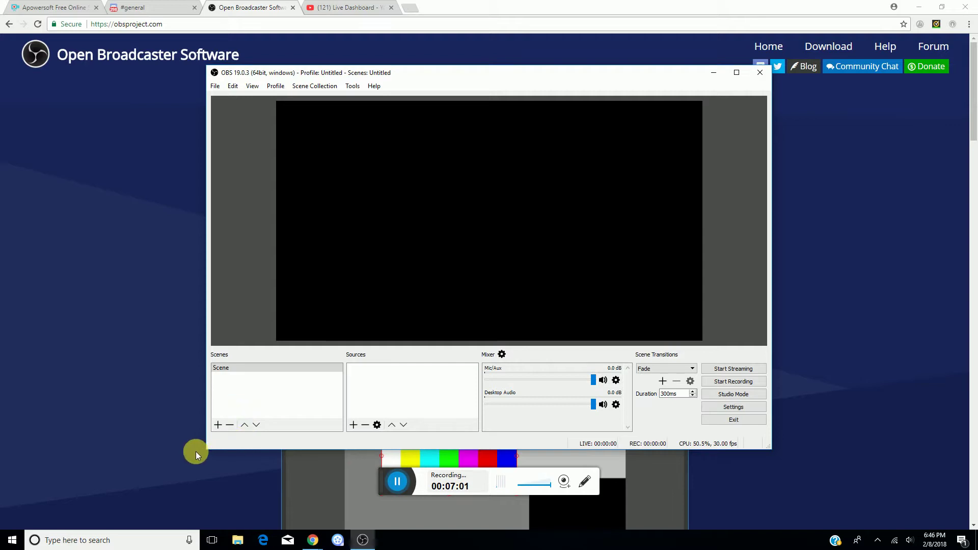
Start adding a new scene from the Scenes list, then cancel without creating one
right_click(276, 393)
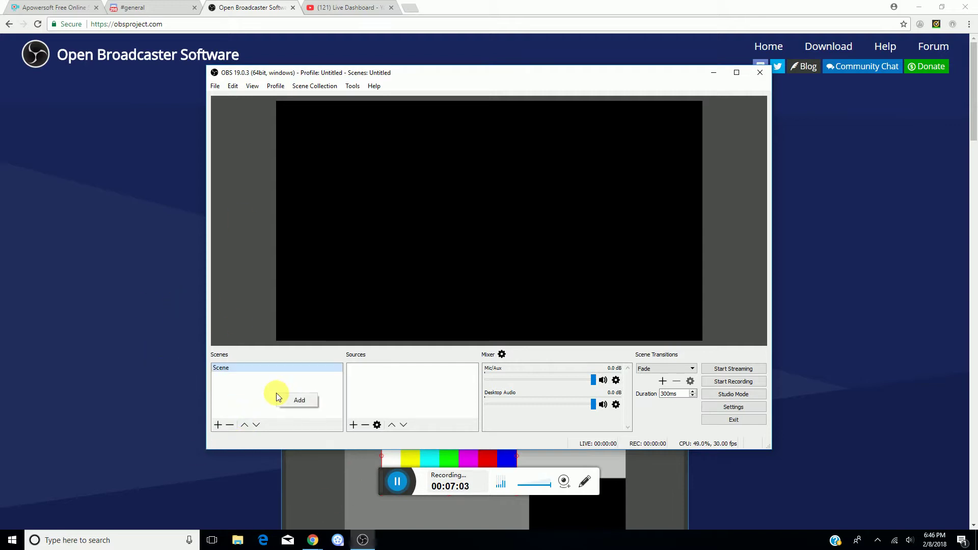
click(285, 398)
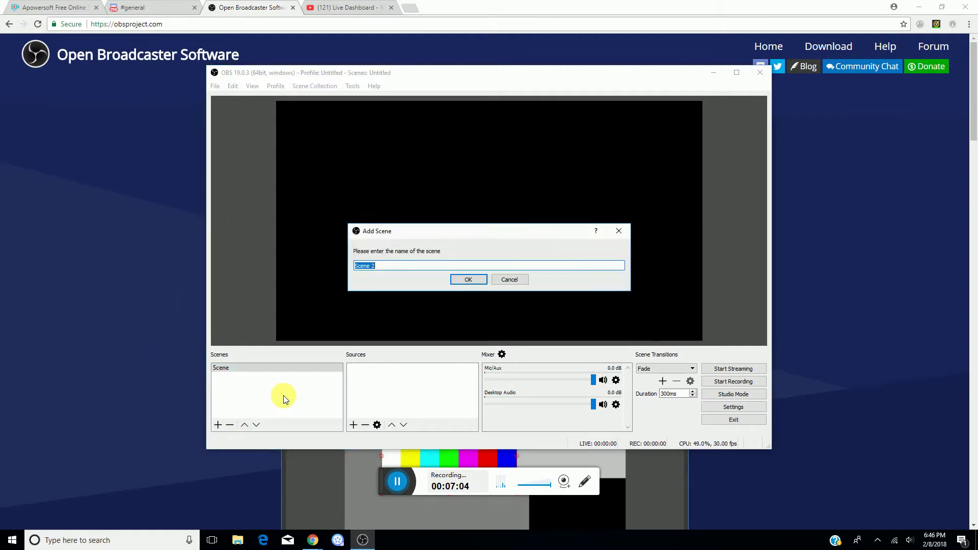
click(506, 279)
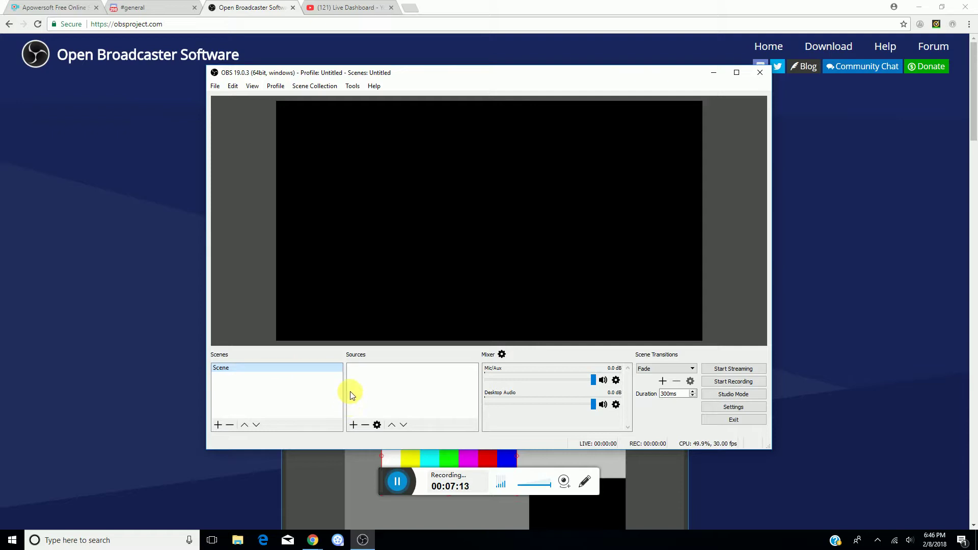
Bring up the list of source types that can be added to the Sources list
right_click(402, 378)
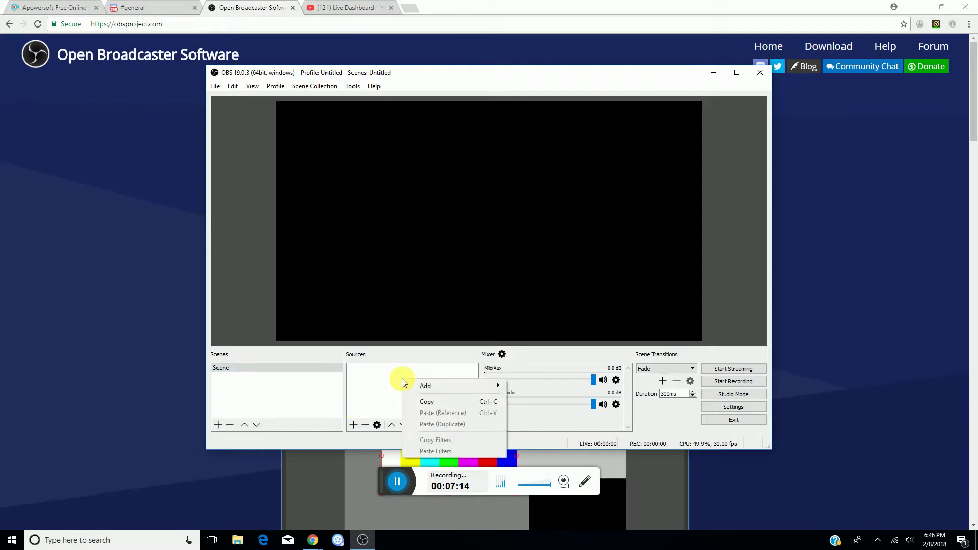
click(490, 388)
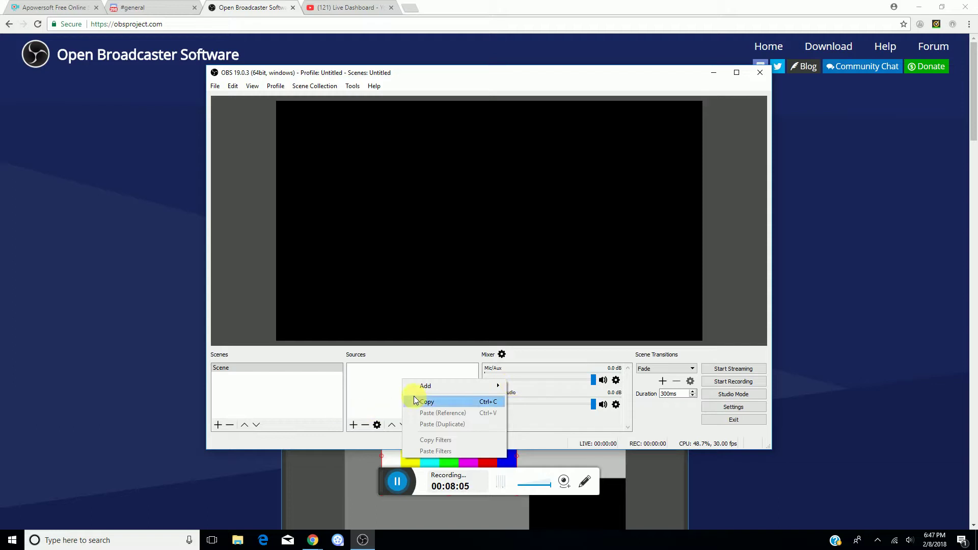
mouse_move(417, 388)
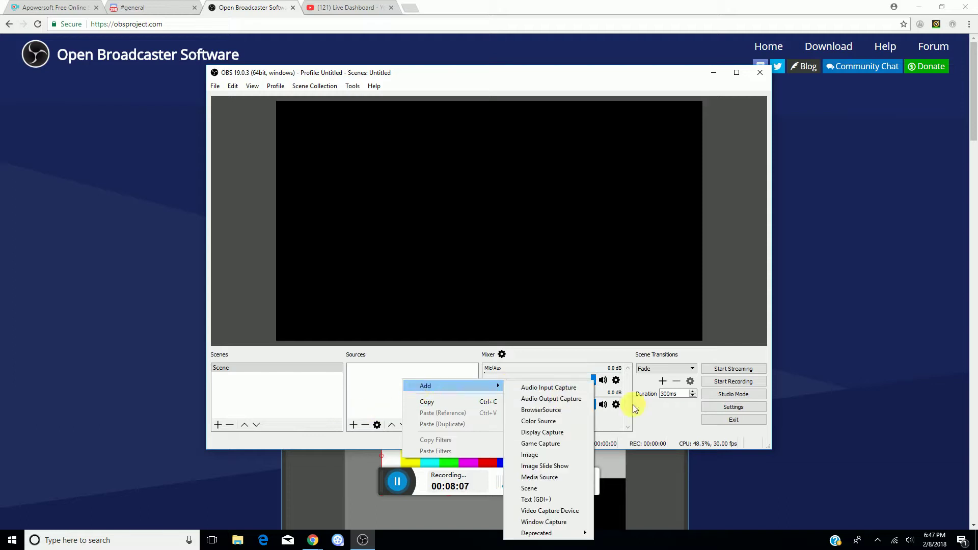
mouse_move(536, 533)
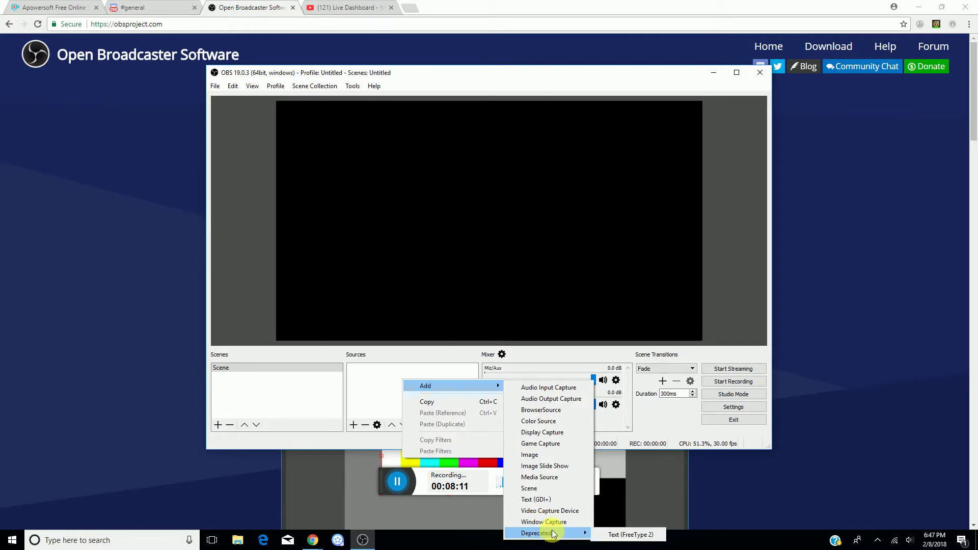
Add a Window Capture source, accepting the default name and properties
click(583, 522)
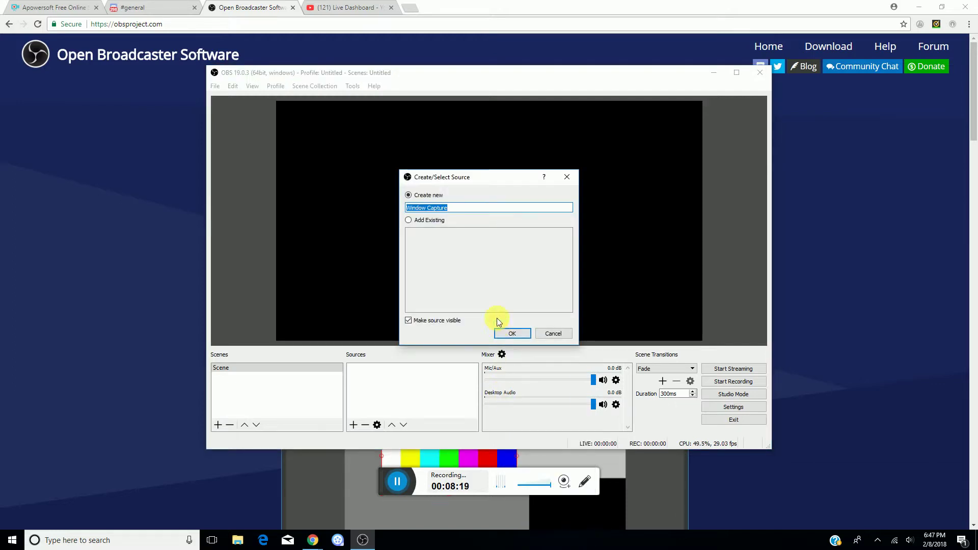
click(514, 333)
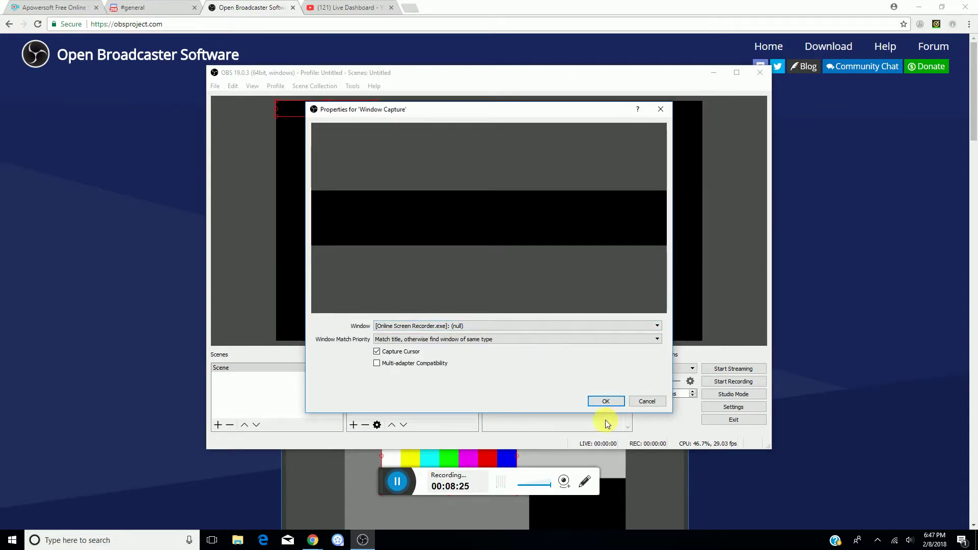
click(606, 402)
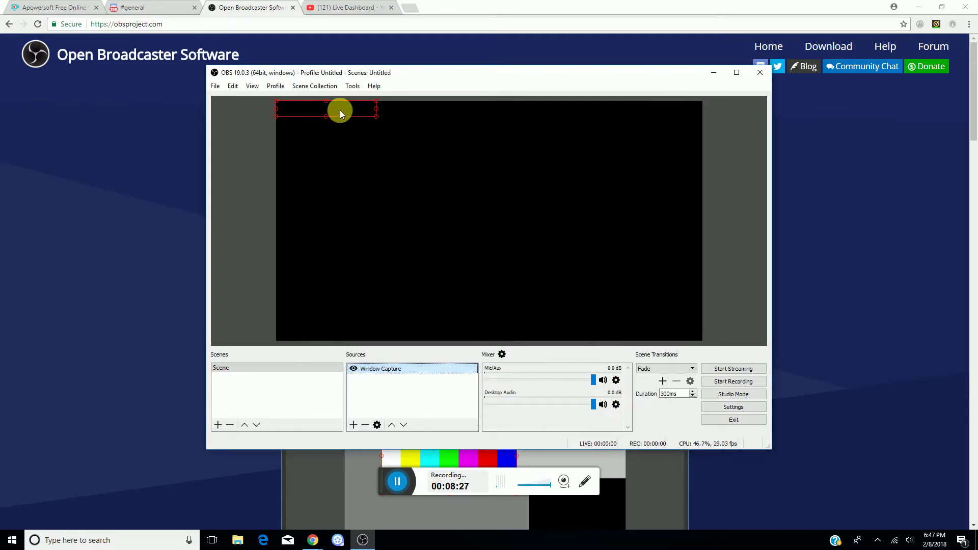
View the Window Capture source's Filters and Properties, closing both without changes
right_click(374, 368)
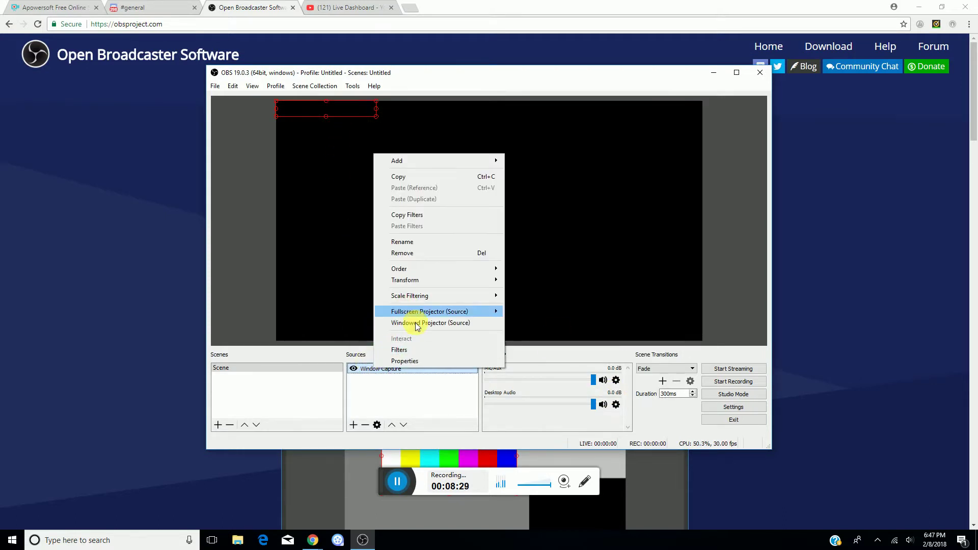
click(423, 353)
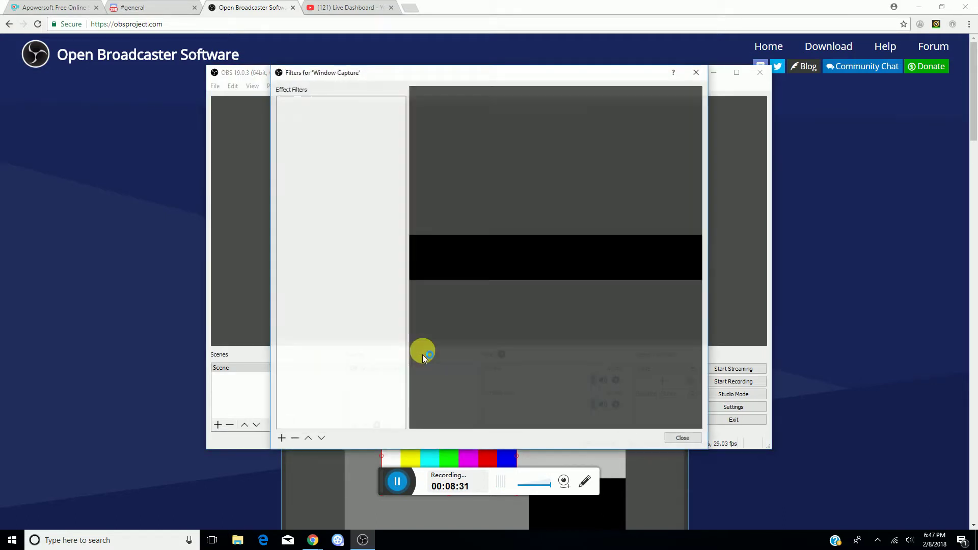
click(696, 72)
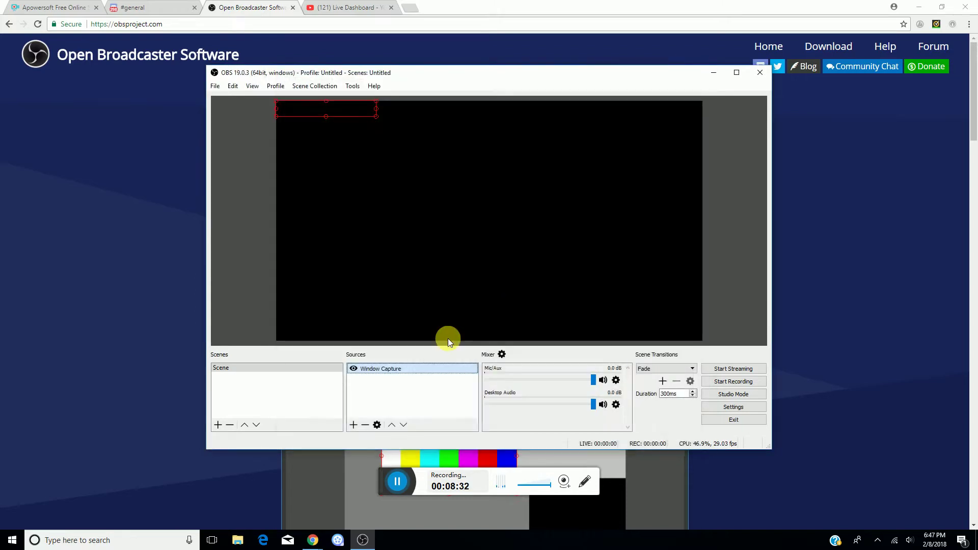
right_click(417, 369)
click(430, 363)
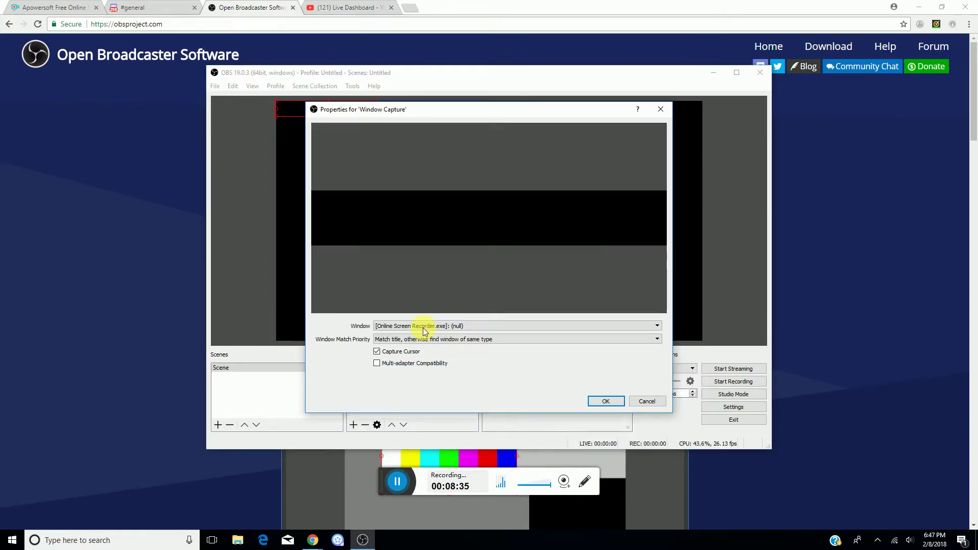
click(647, 400)
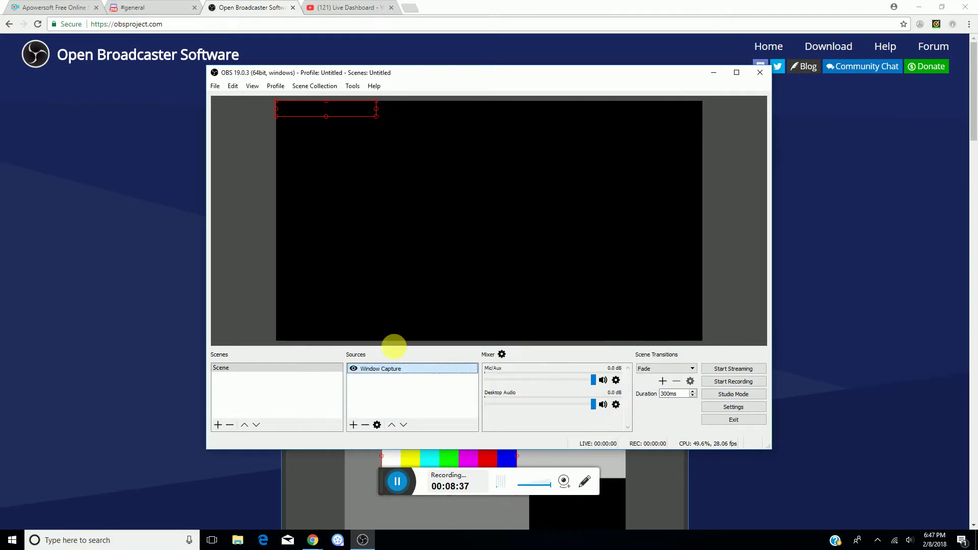
Remove the Window Capture source and confirm the removal
right_click(387, 362)
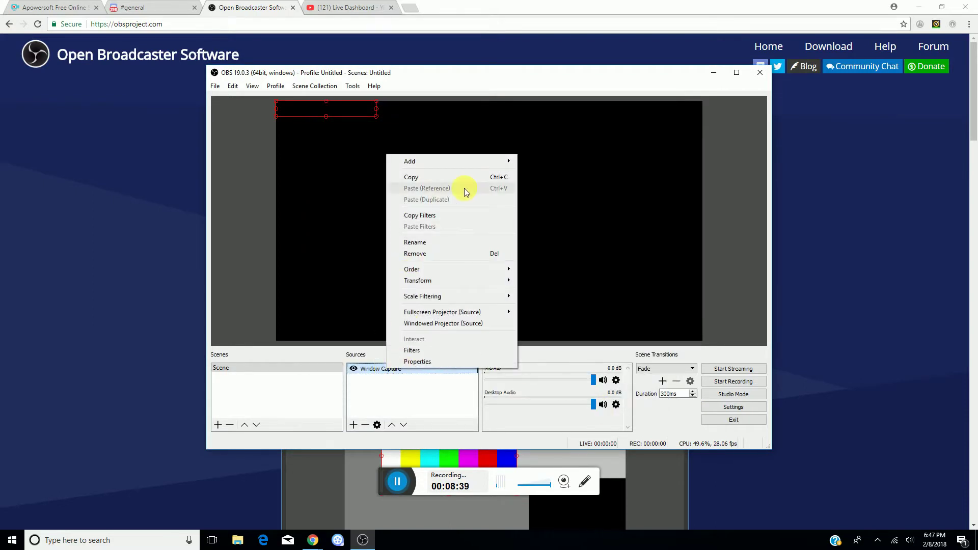
click(461, 255)
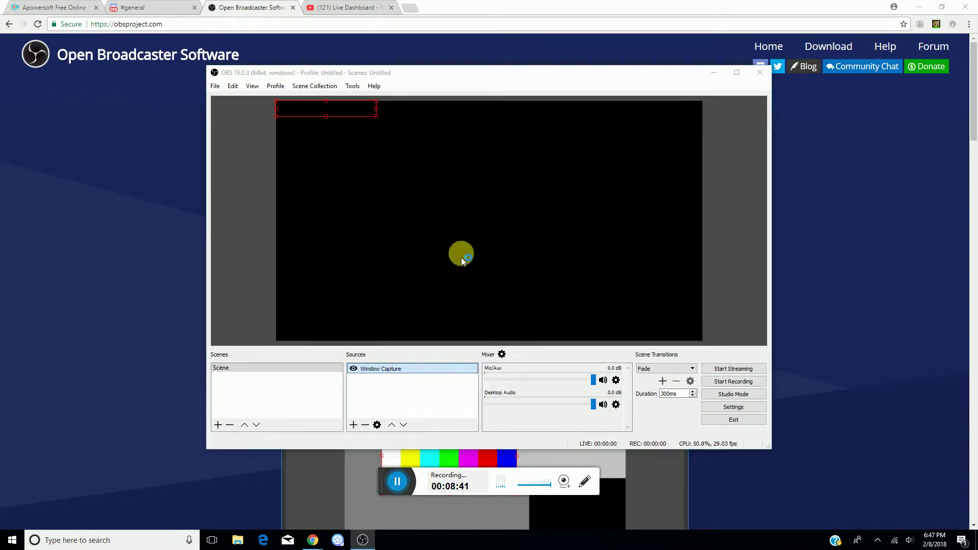
click(530, 278)
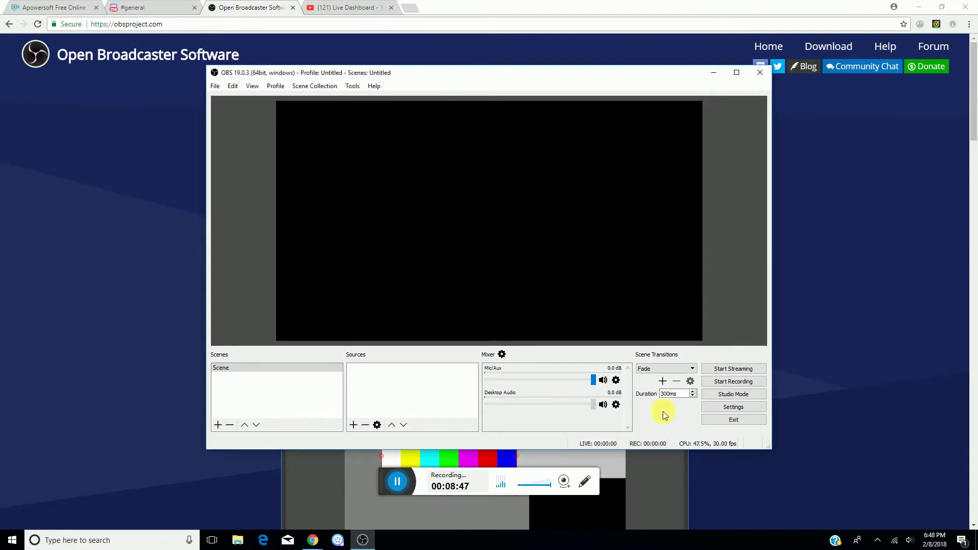
Glance at the Mic/Aux gear options, then open Settings from the File menu
click(616, 380)
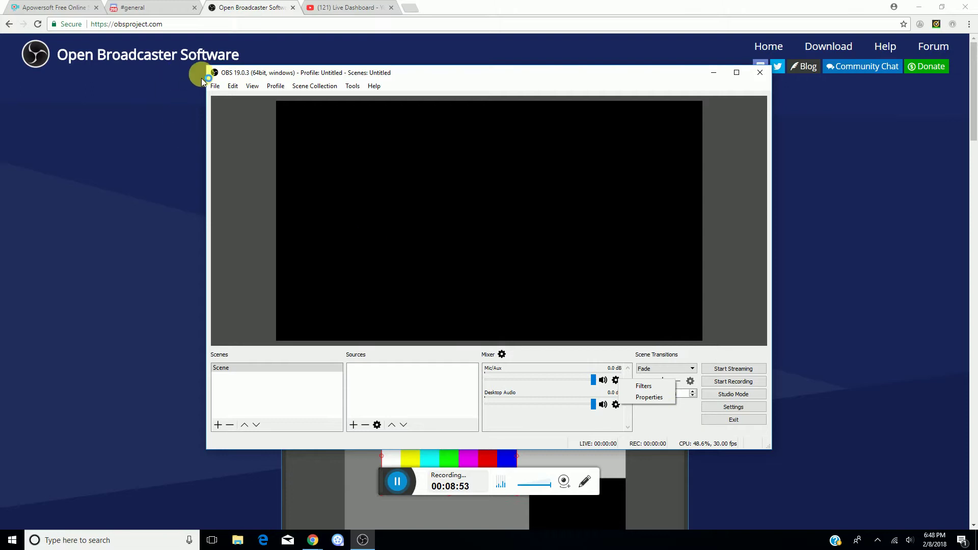
click(215, 87)
click(215, 87)
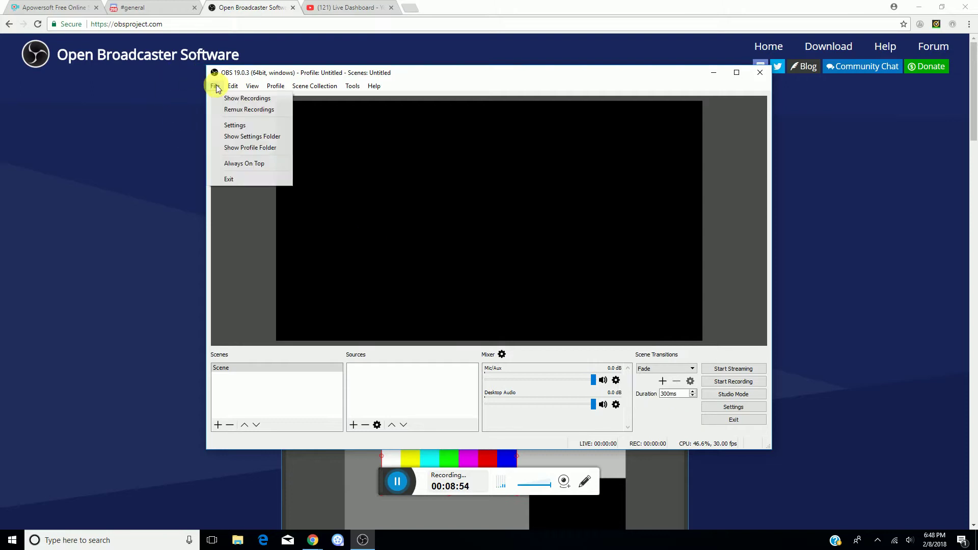
click(244, 124)
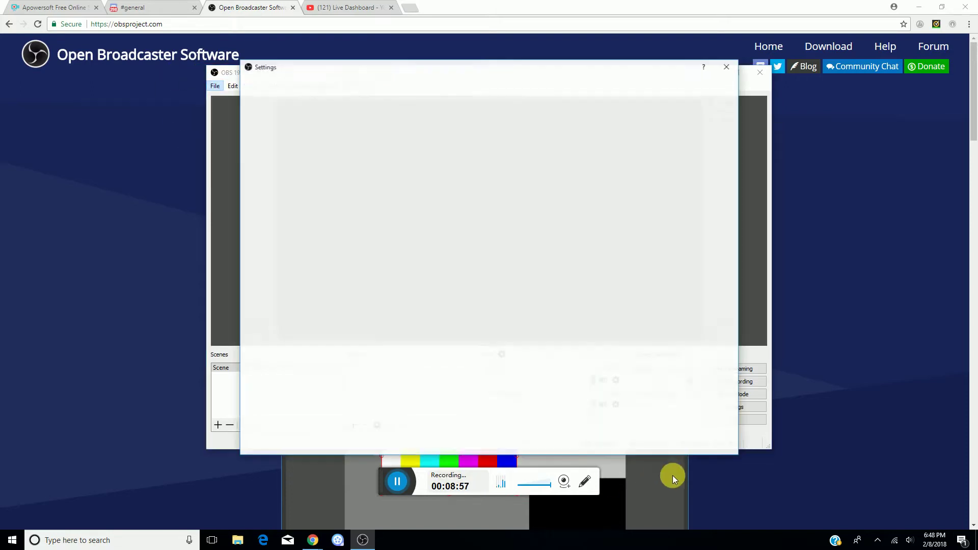